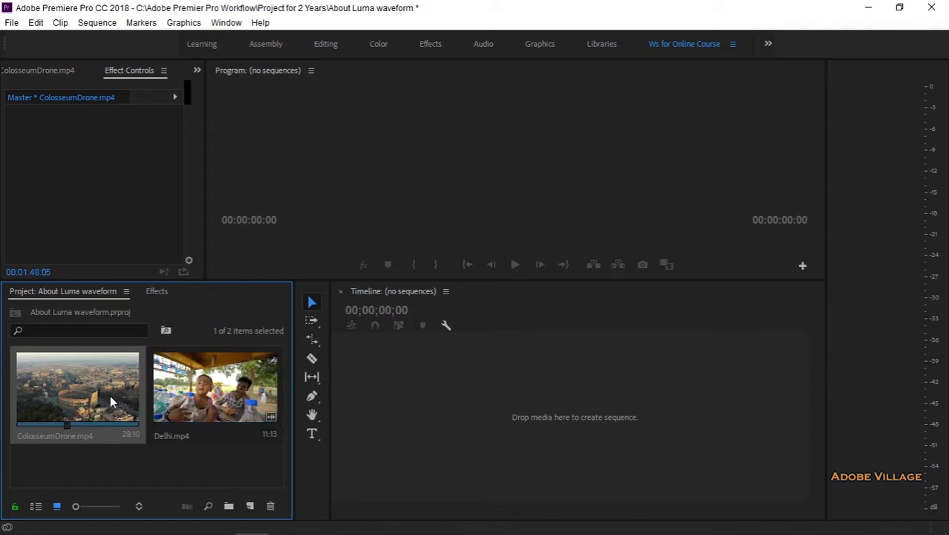
Step: Build a ColosseumDrone sequence from ColosseumDrone.mp4 and drop Delhi.mp4 on V1 after a gap
drag(111, 399, 464, 413)
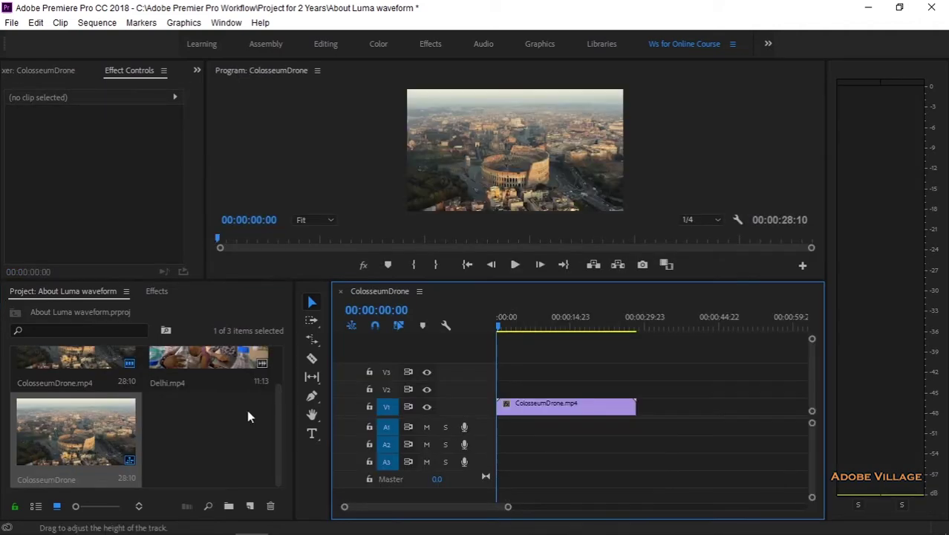
drag(214, 356, 699, 423)
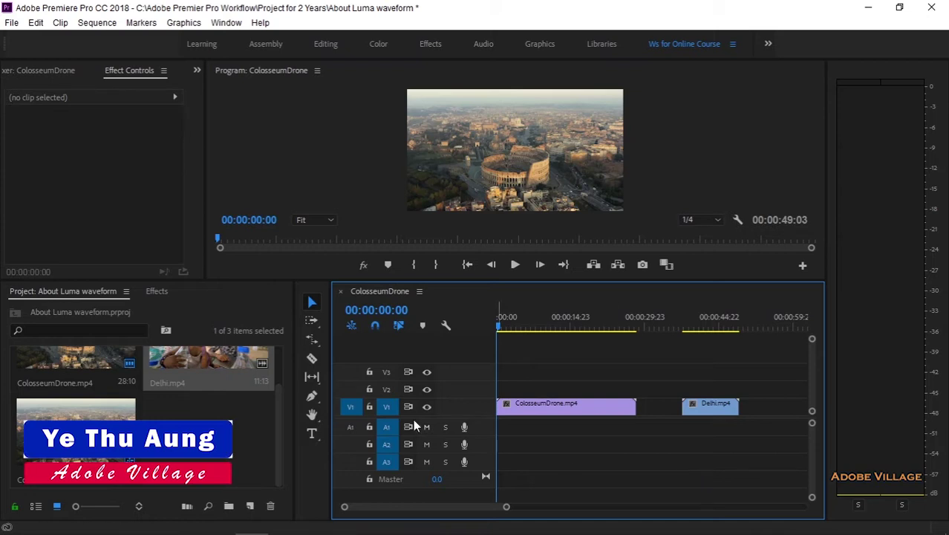
Step: Create a new Adjustment Layer in the Project panel with default settings
drag(294, 429, 326, 438)
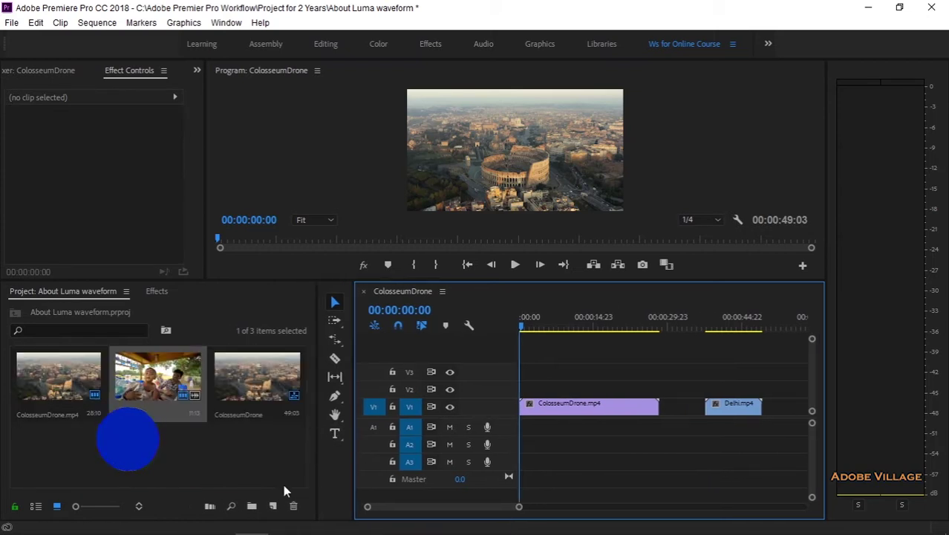
click(272, 506)
click(304, 381)
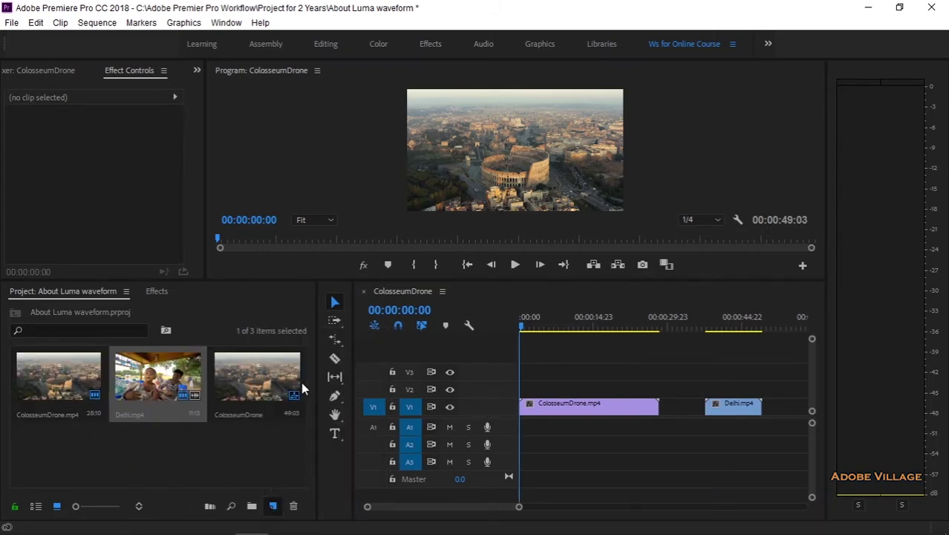
click(491, 321)
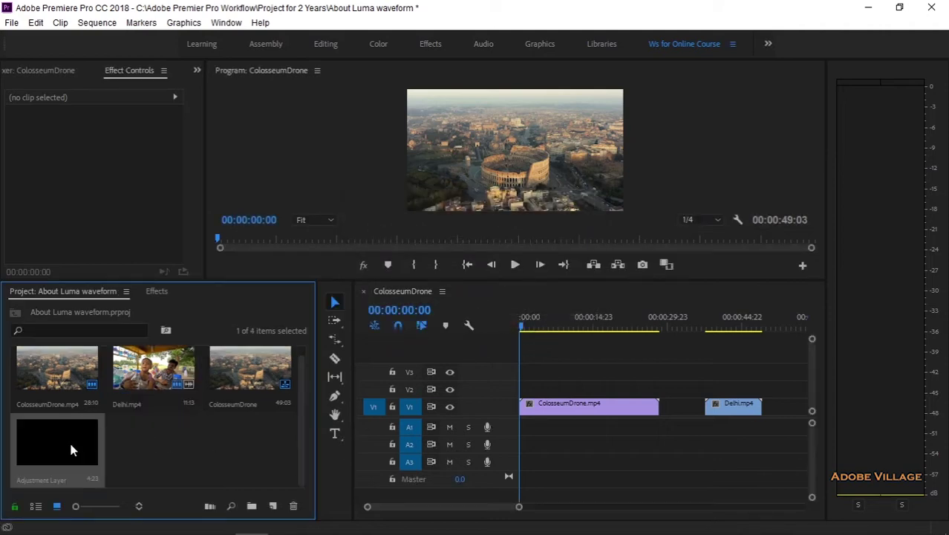
Step: Place the Adjustment Layer on V2 at 0:00 and trim it to end with ColosseumDrone.mp4
drag(74, 451, 524, 392)
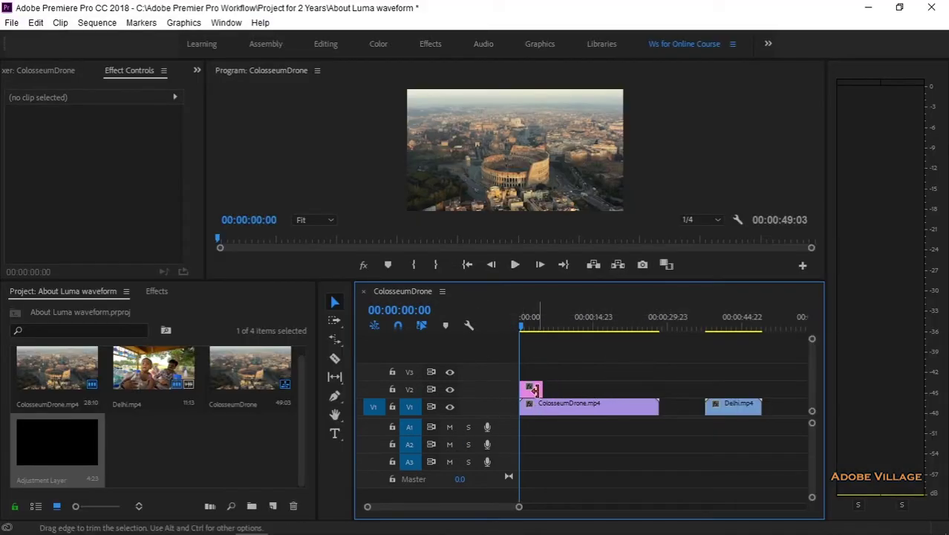
drag(541, 389, 765, 389)
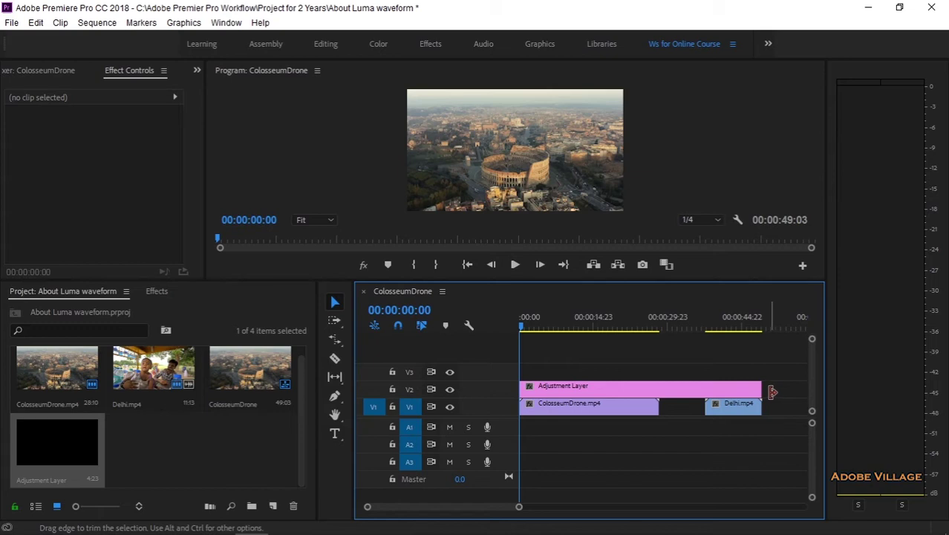
drag(760, 387, 658, 387)
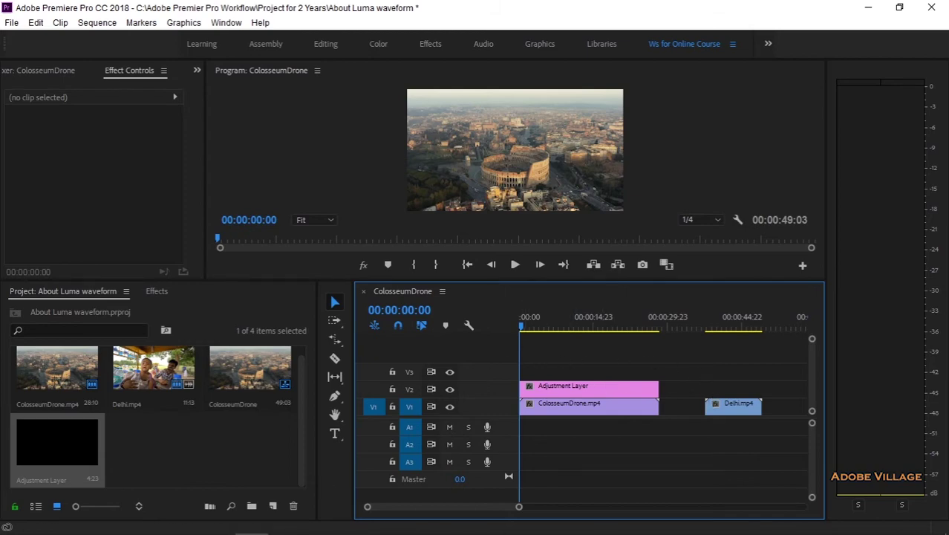
Step: In Adobe Color, swing the Complementary wheel to a blue-gold palette (#325E96, #E6AD46)
mouse_move(184, 520)
click(184, 457)
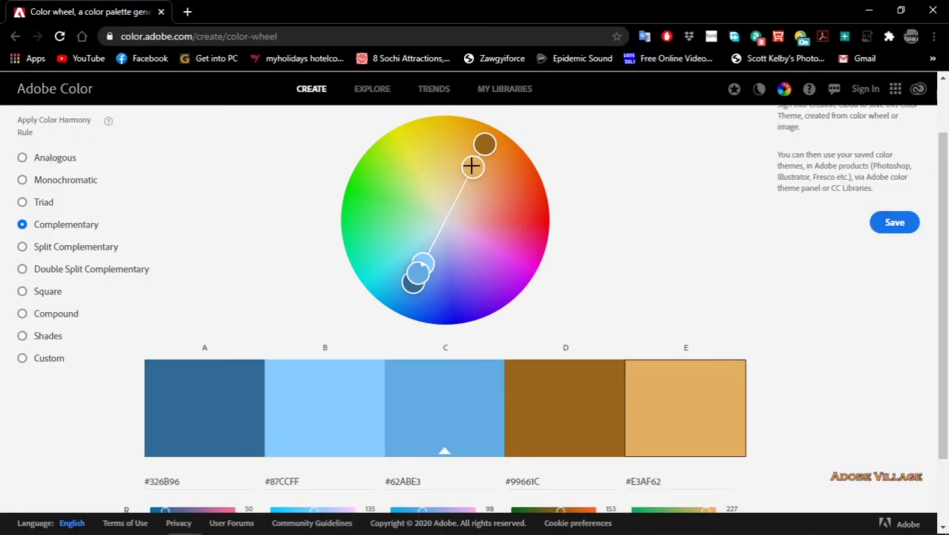
drag(471, 167, 384, 164)
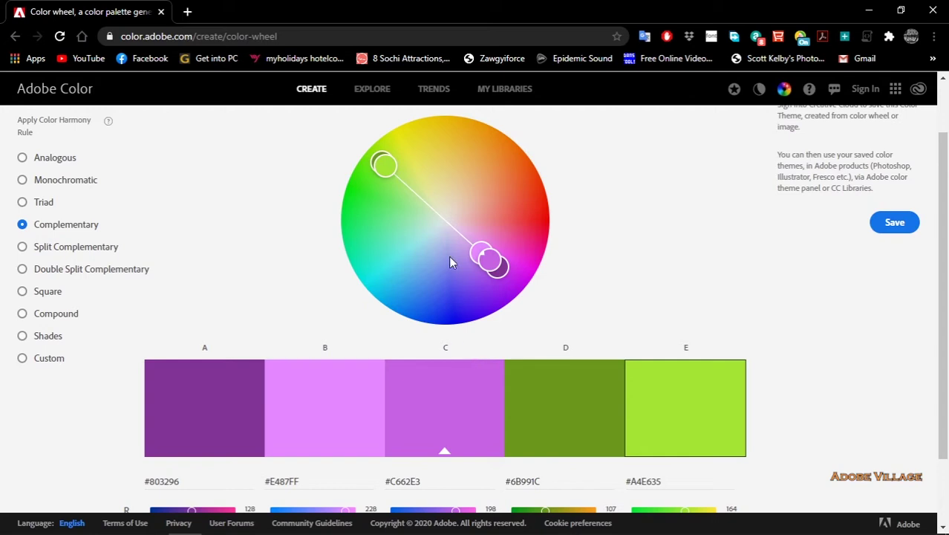
mouse_move(385, 165)
mouse_down()
mouse_move(500, 165)
mouse_move(476, 150)
mouse_up()
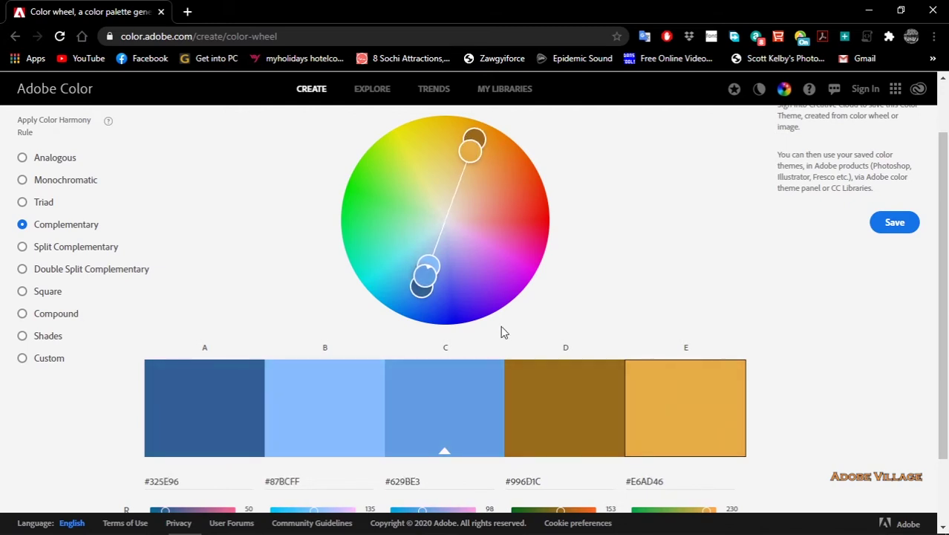
Step: Scroll to read the RGB values of swatches D and E, then minimize Chrome
scroll(497, 338, down, 1)
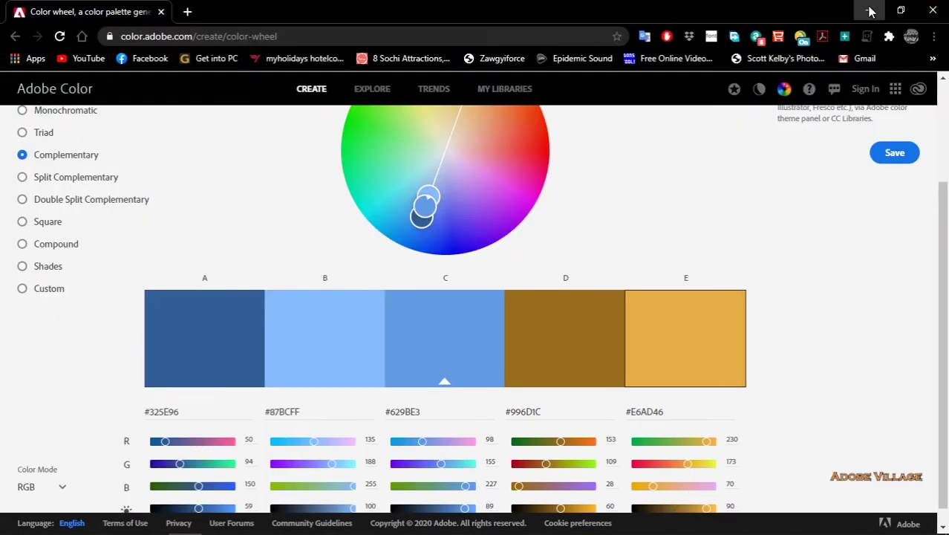
click(869, 11)
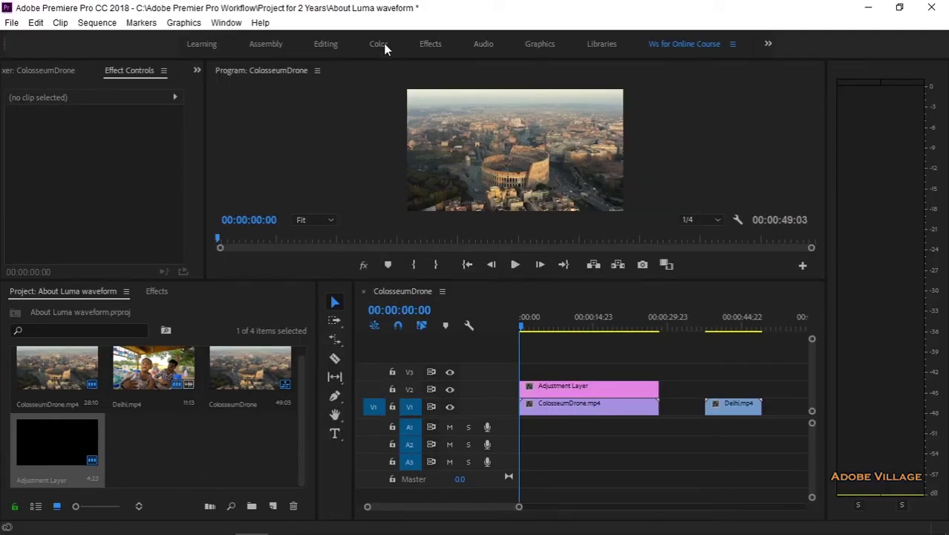
Step: Switch to the Color workspace and verify Lumetri Color and Lumetri Scopes are enabled
click(383, 43)
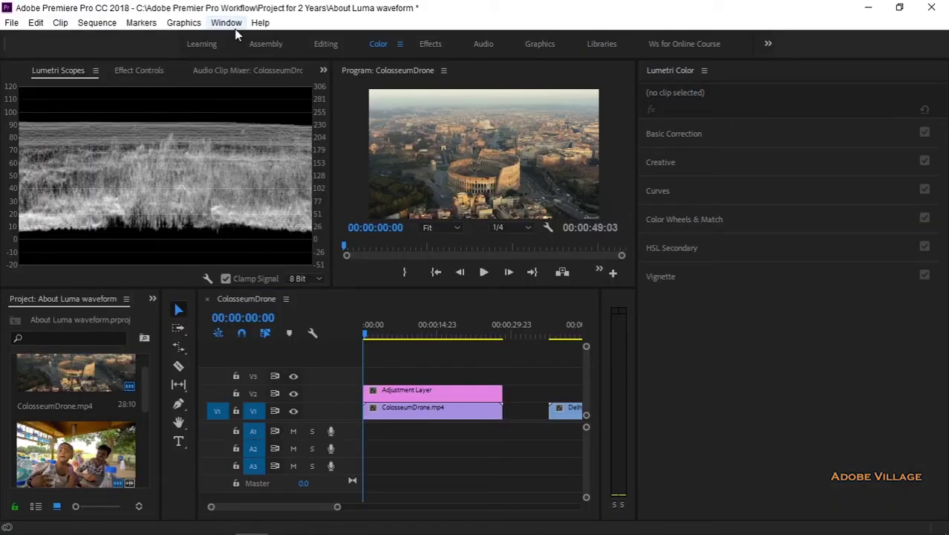
key(shift+1)
click(234, 26)
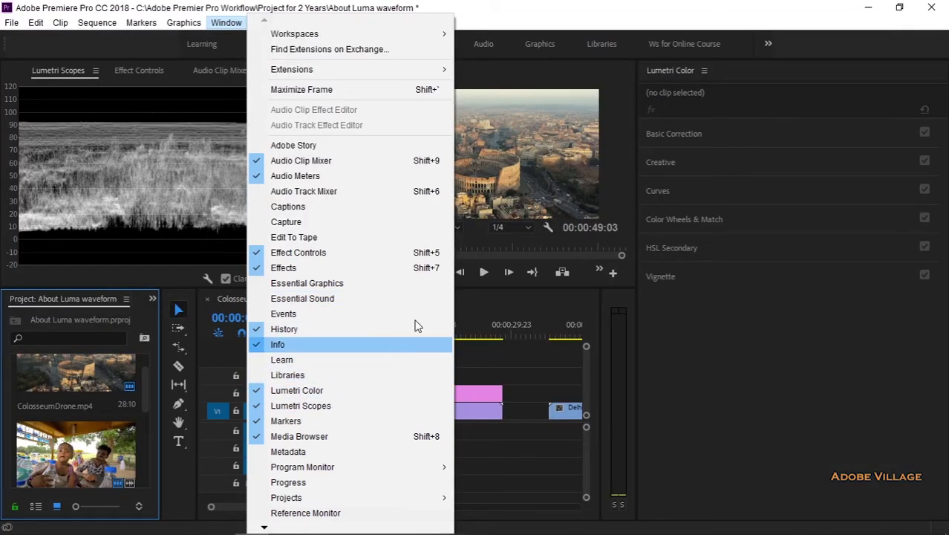
click(549, 10)
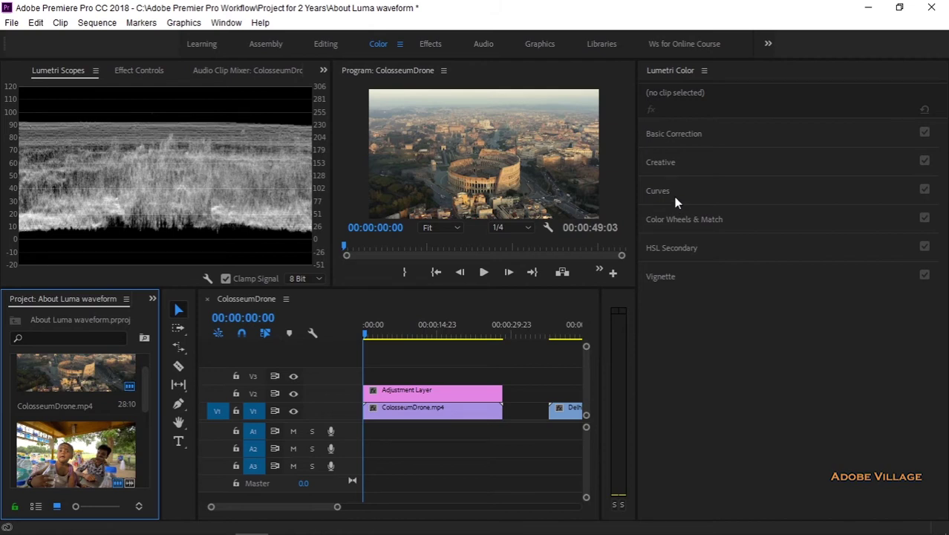
Step: Select the adjustment layer and tint its Shadows colour wheel slightly toward blue
click(680, 219)
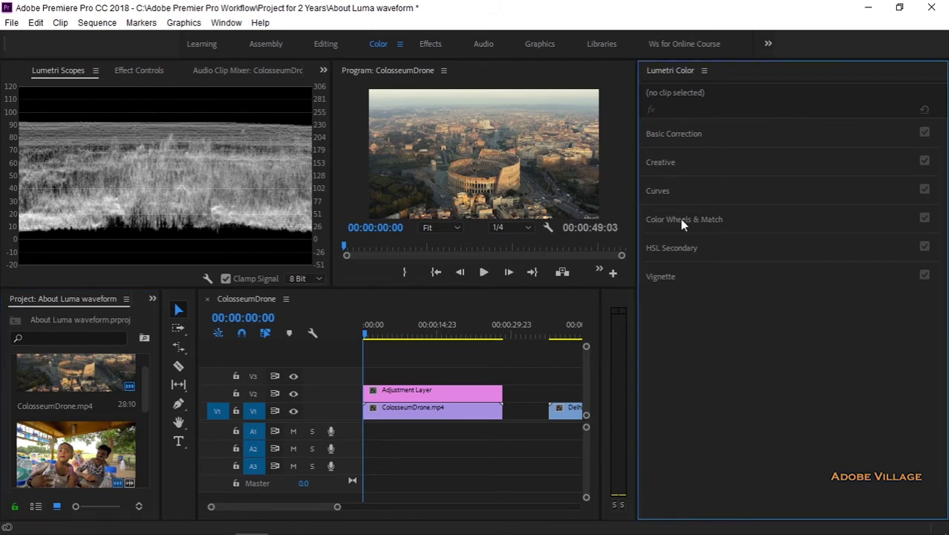
click(461, 391)
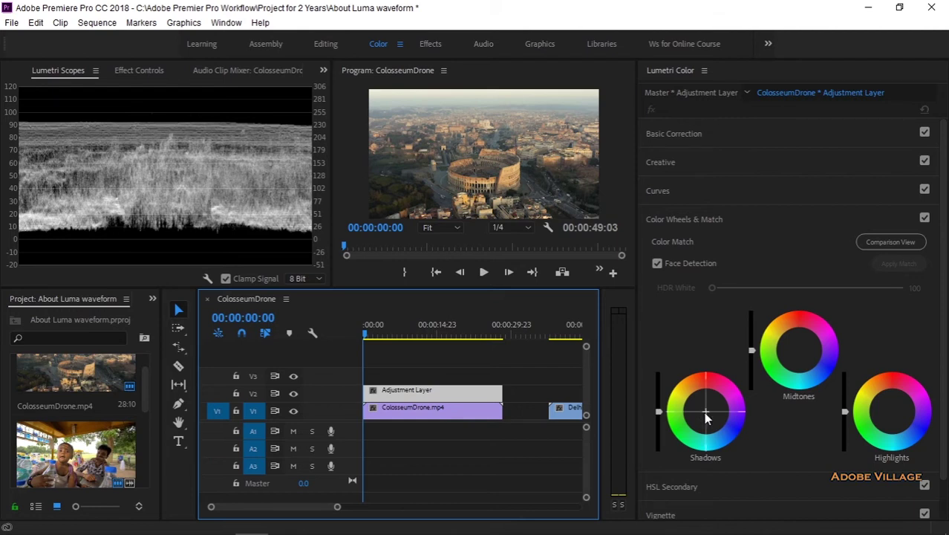
click(706, 413)
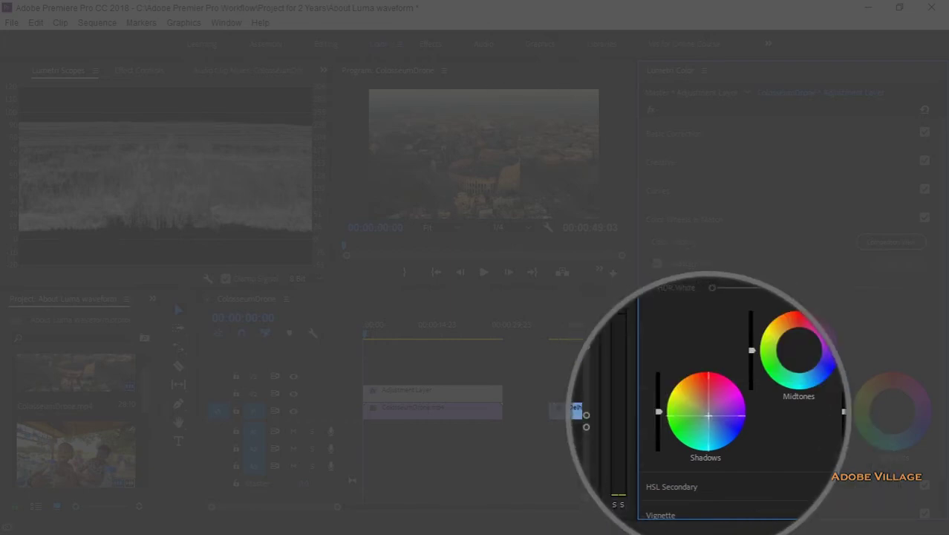
drag(709, 416, 712, 421)
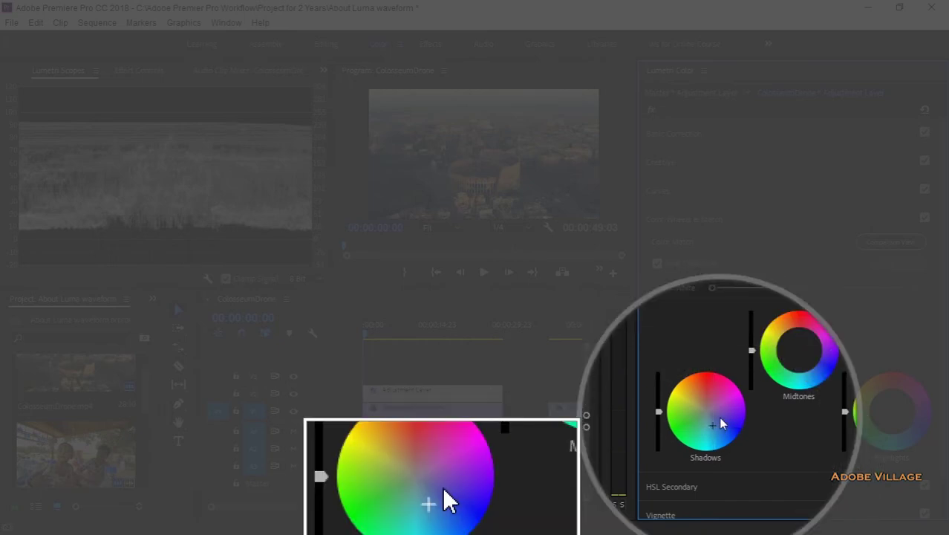
drag(712, 426, 714, 430)
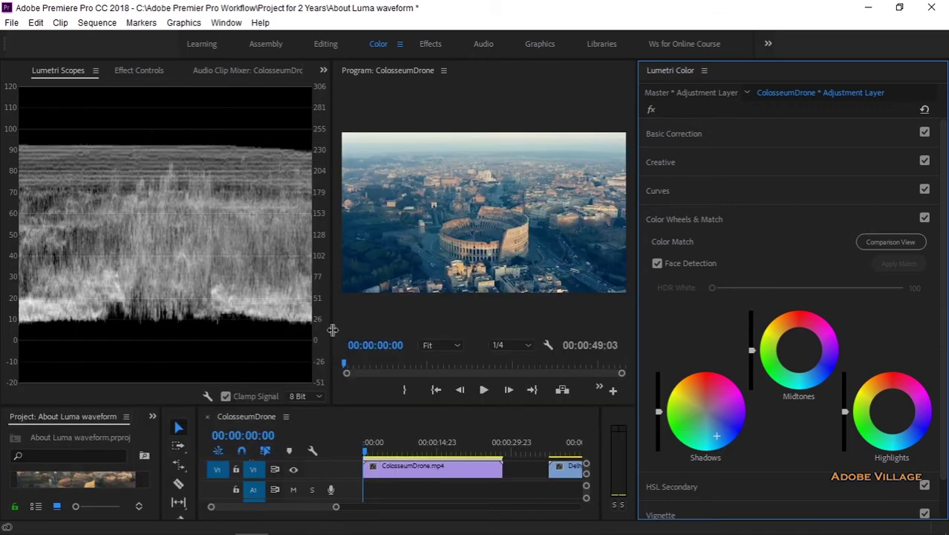
Step: Enlarge the program preview, then fine-tune the Shadows brightness slider and colour tint
drag(333, 330, 301, 330)
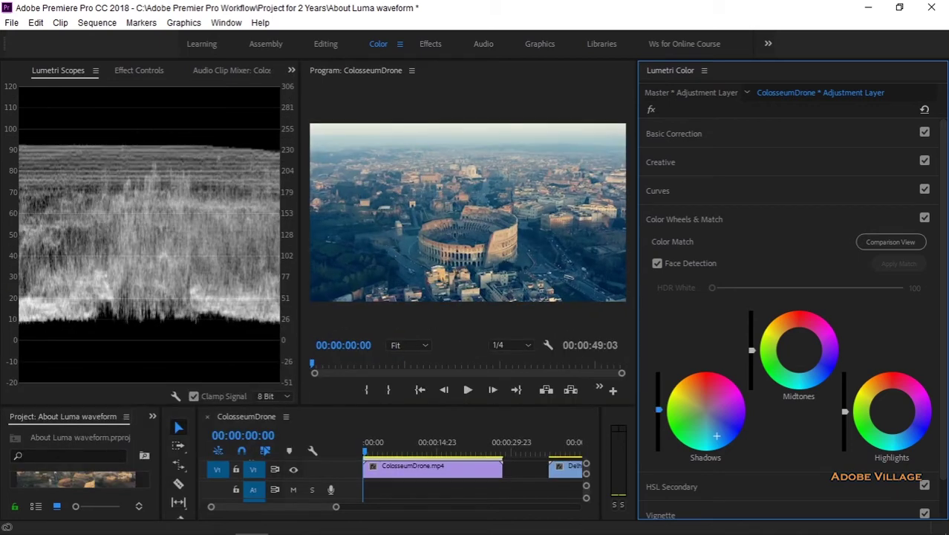
drag(658, 409, 658, 402)
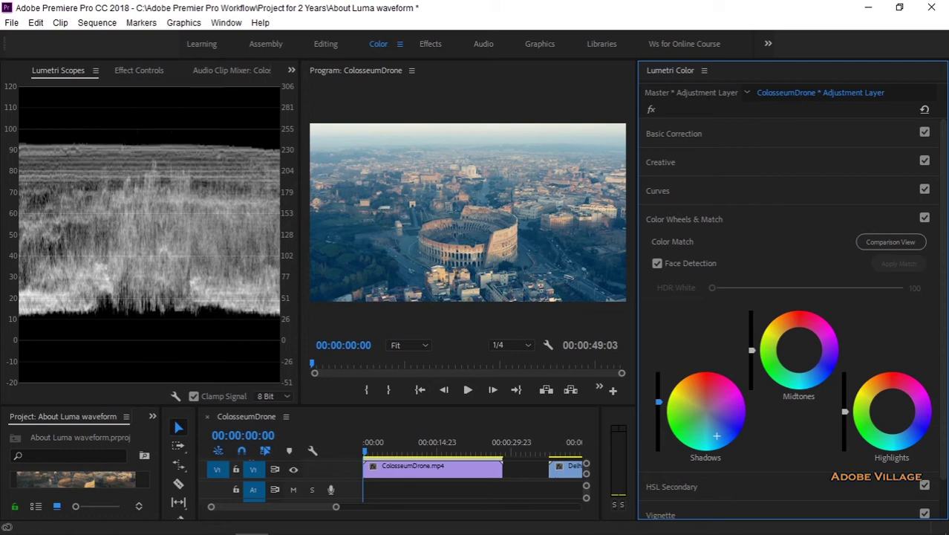
drag(659, 402, 658, 396)
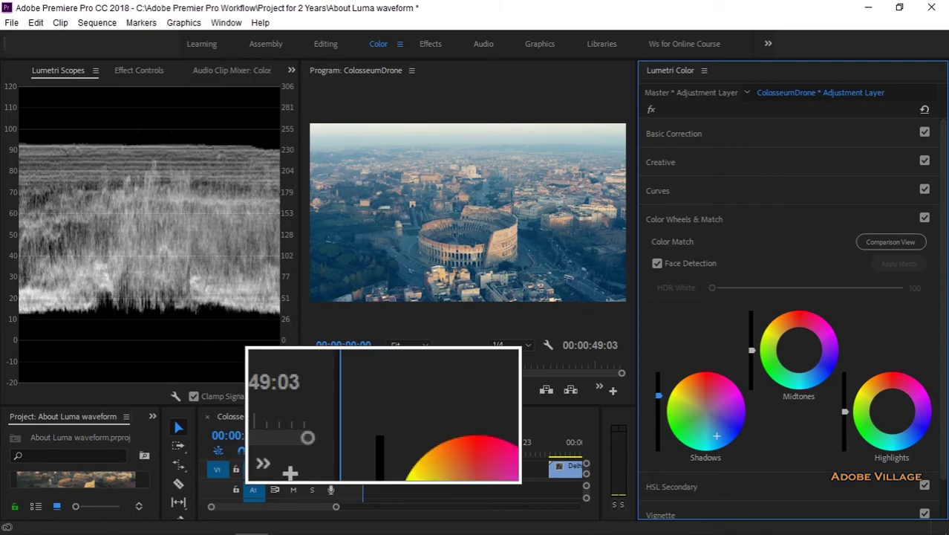
drag(658, 396, 658, 413)
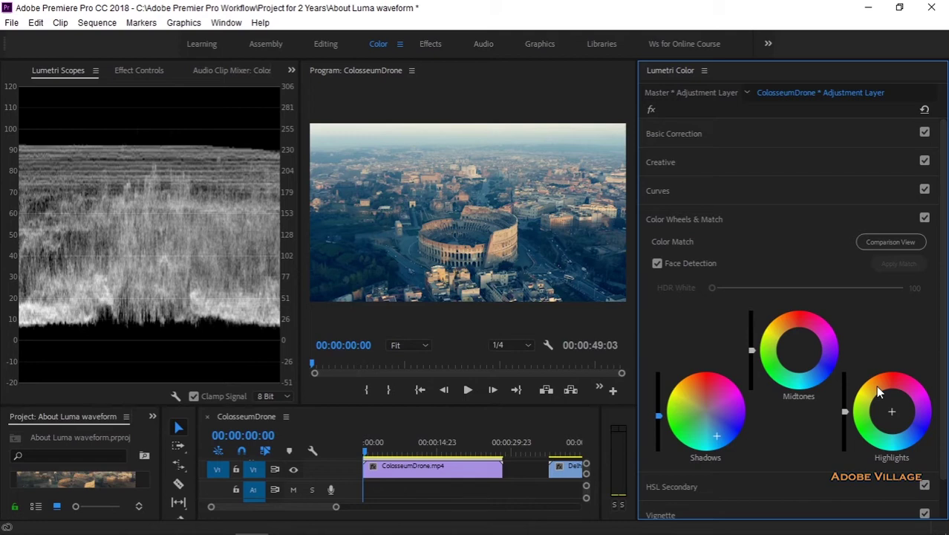
mouse_move(184, 529)
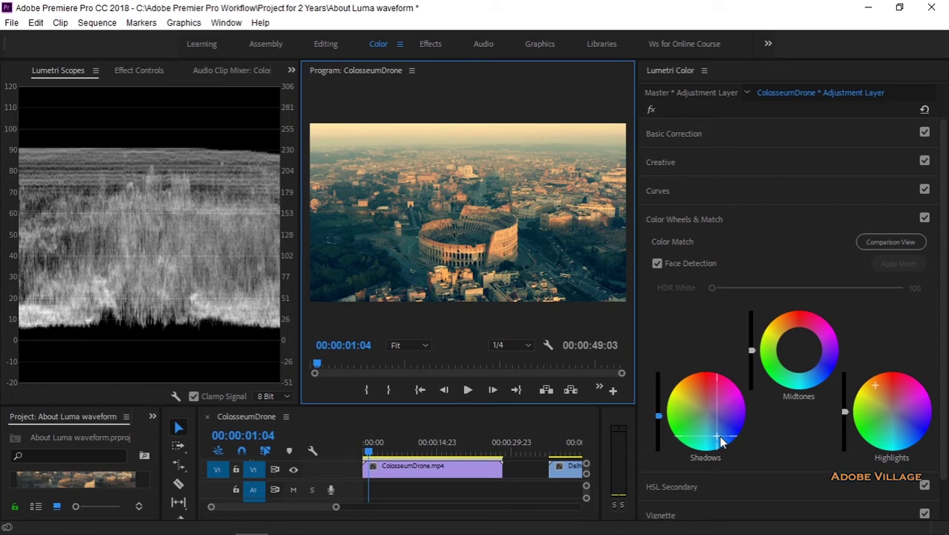
click(721, 441)
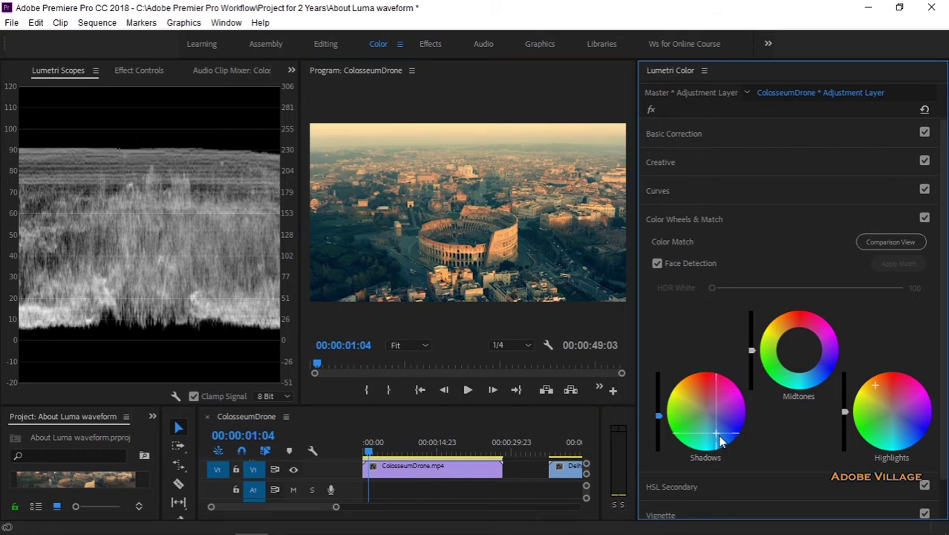
Step: In Basic Correction set Highlights 39.1, Shadows -18.8, Temperature 22.5, then maximize the Program Monitor
click(684, 136)
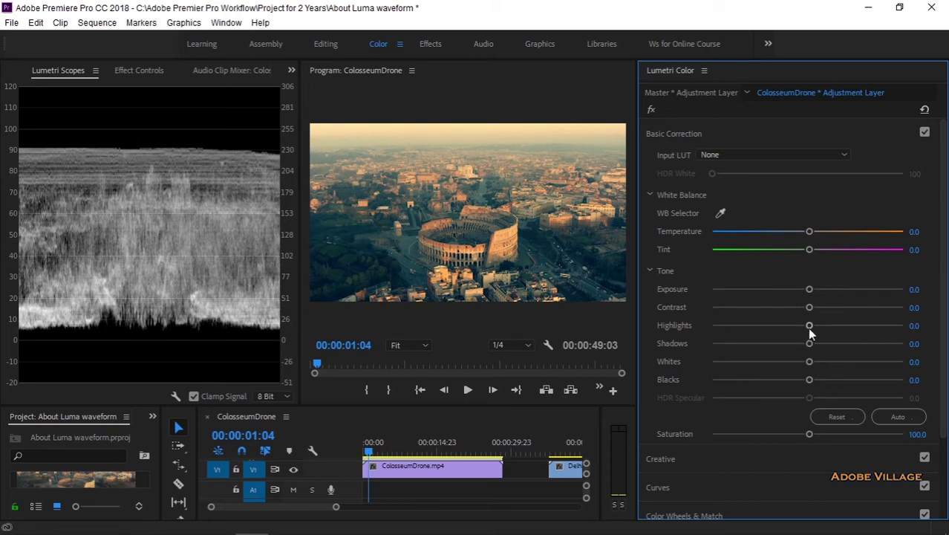
mouse_move(809, 327)
mouse_down()
mouse_move(845, 325)
mouse_move(780, 344)
mouse_move(791, 344)
mouse_up()
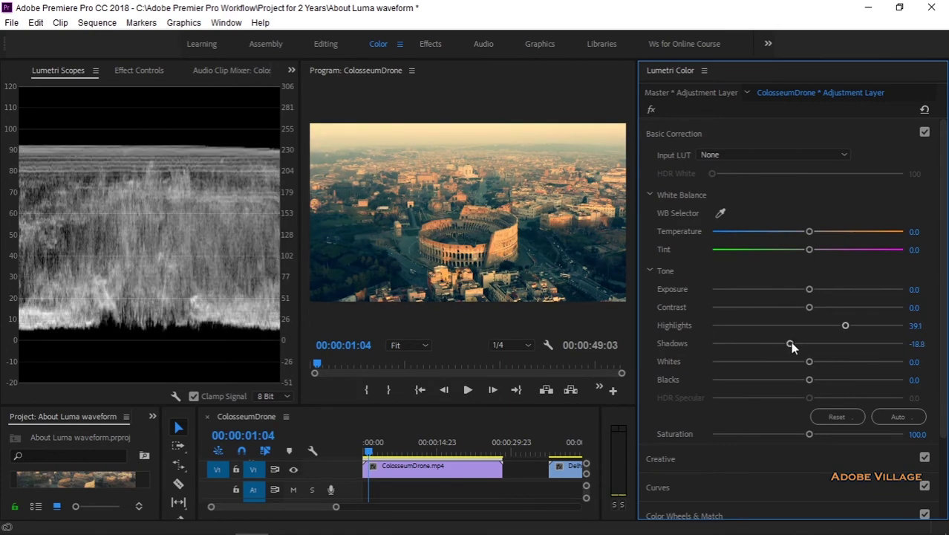
drag(810, 232, 817, 233)
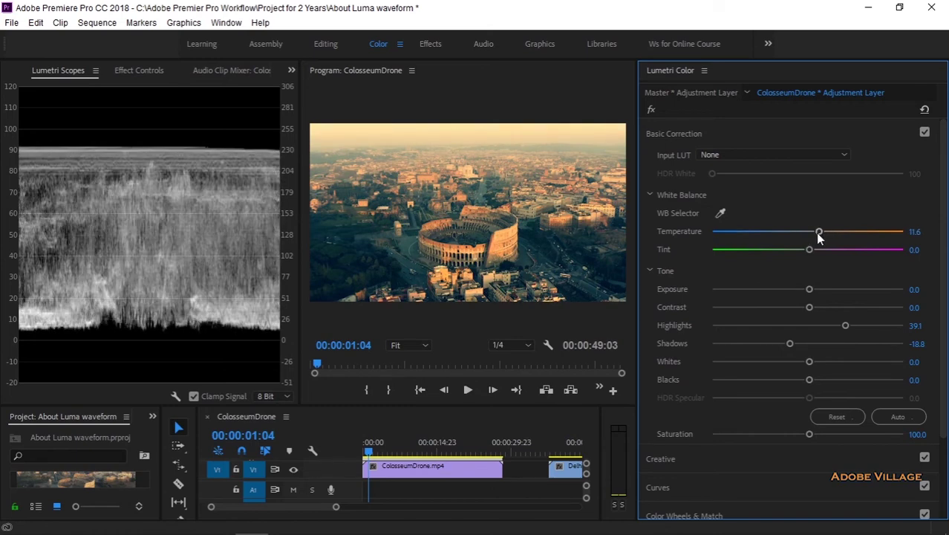
drag(818, 233, 830, 233)
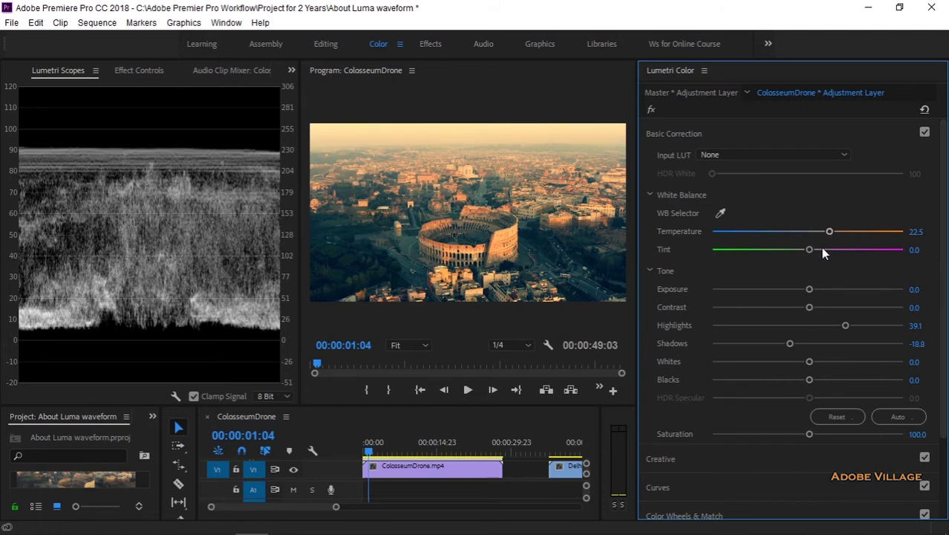
key(grave)
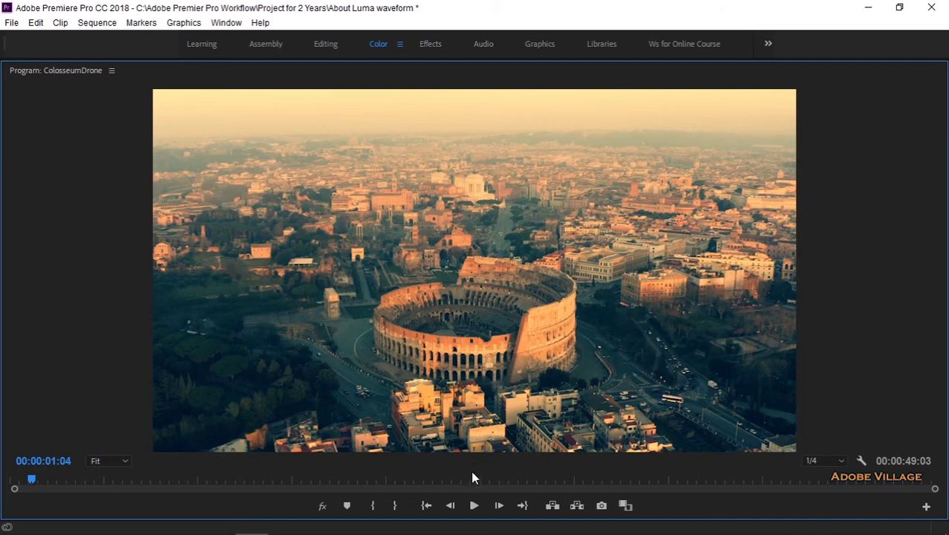
Step: Play back the graded clip, restore the panels, and swap Basic Correction for Color Wheels & Match
click(475, 506)
click(475, 506)
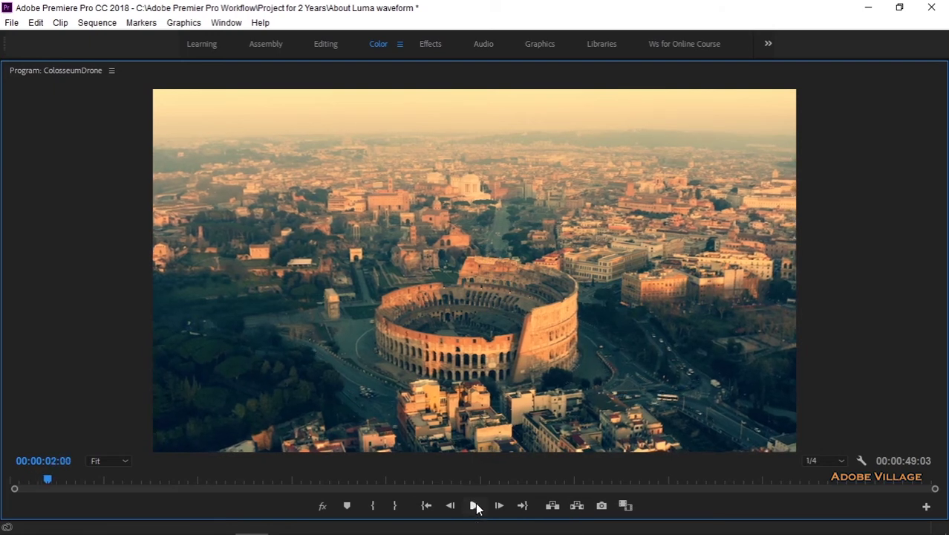
key(grave)
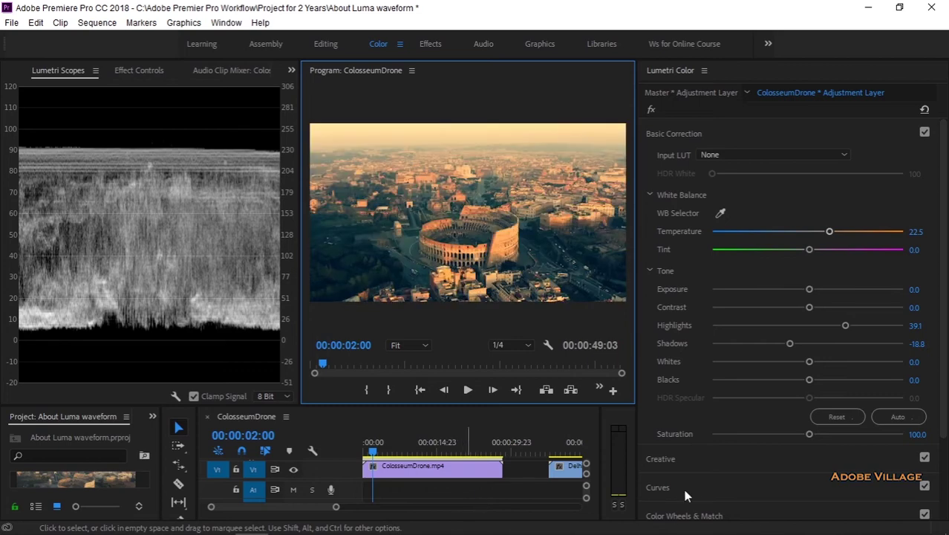
click(679, 133)
click(693, 227)
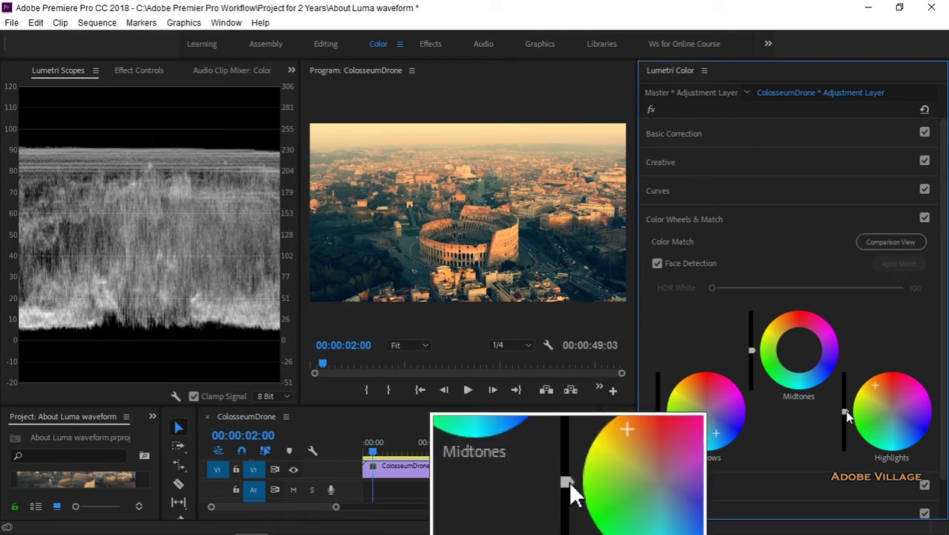
Step: Nudge the Highlights brightness up, enlarge and zoom out the timeline, and select the Delhi clip
drag(845, 410, 845, 407)
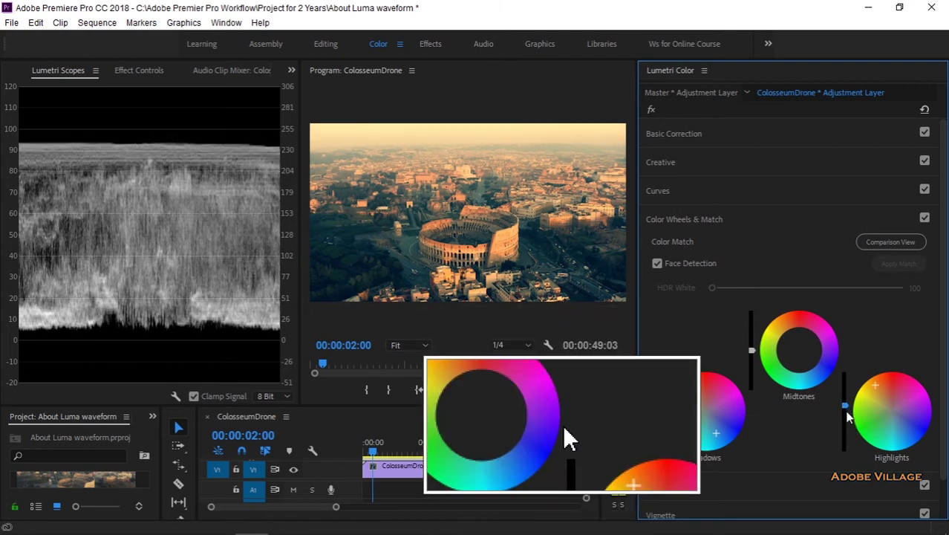
drag(531, 406, 530, 332)
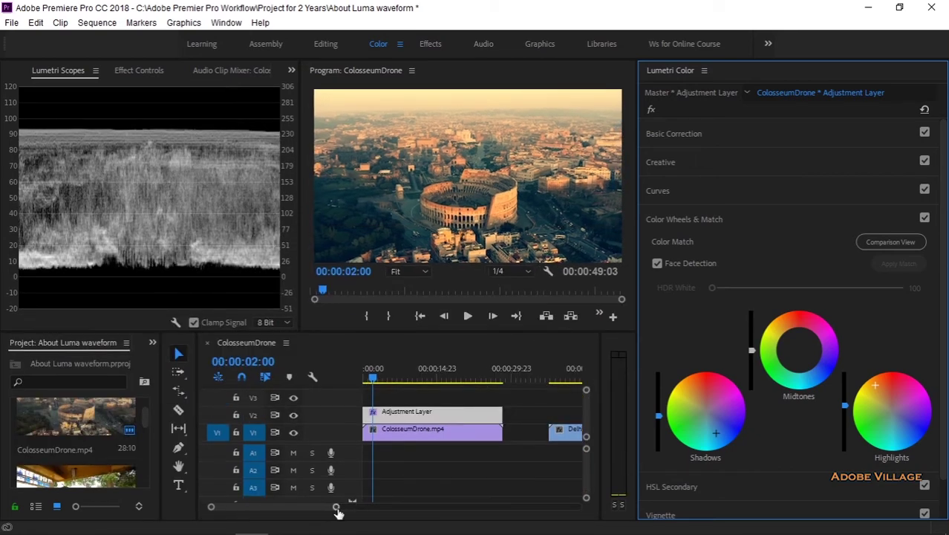
drag(336, 506, 374, 507)
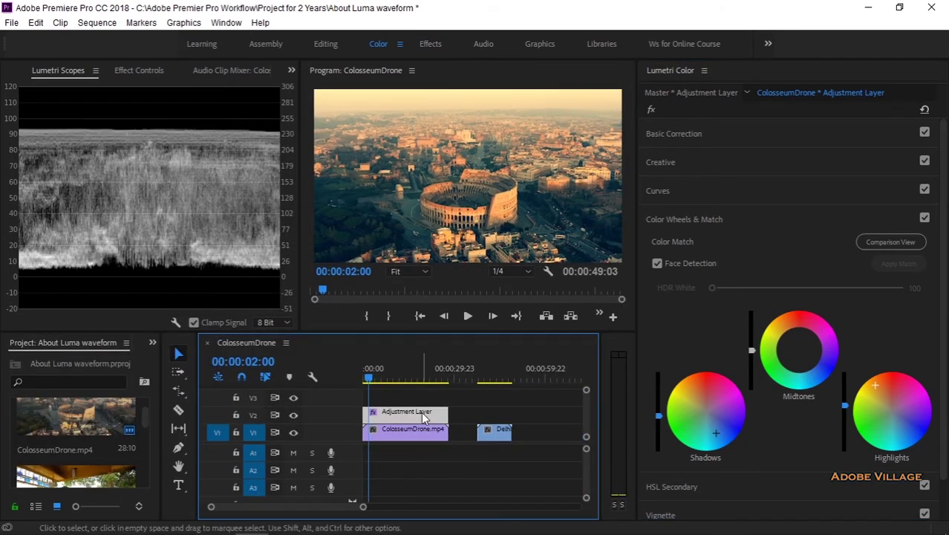
drag(370, 379, 488, 380)
click(498, 433)
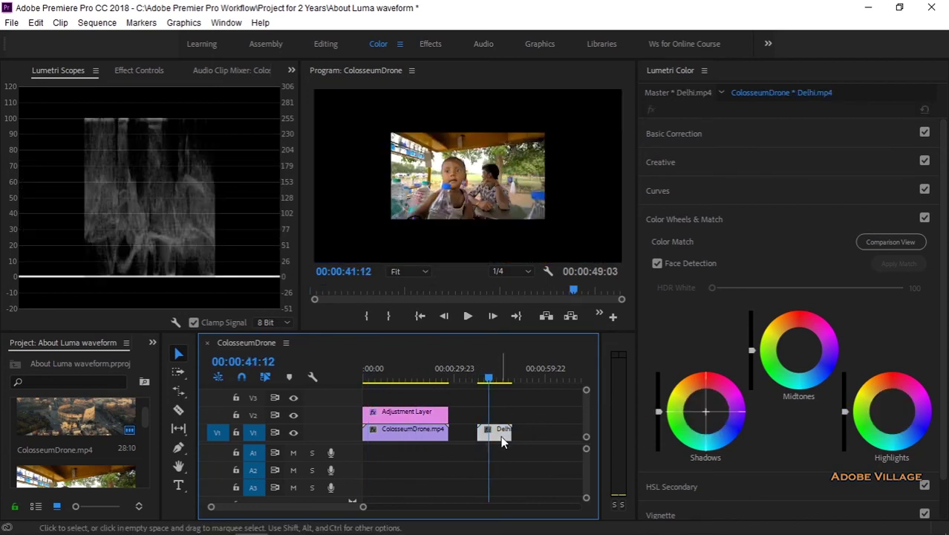
Step: Apply Scale to Frame Size to Delhi.mp4 and view its Effect Controls
right_click(501, 437)
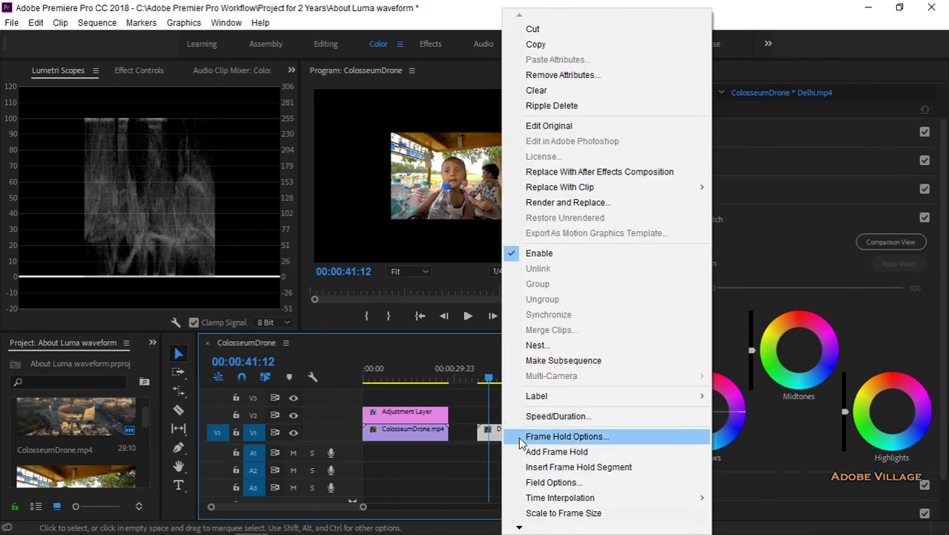
click(530, 512)
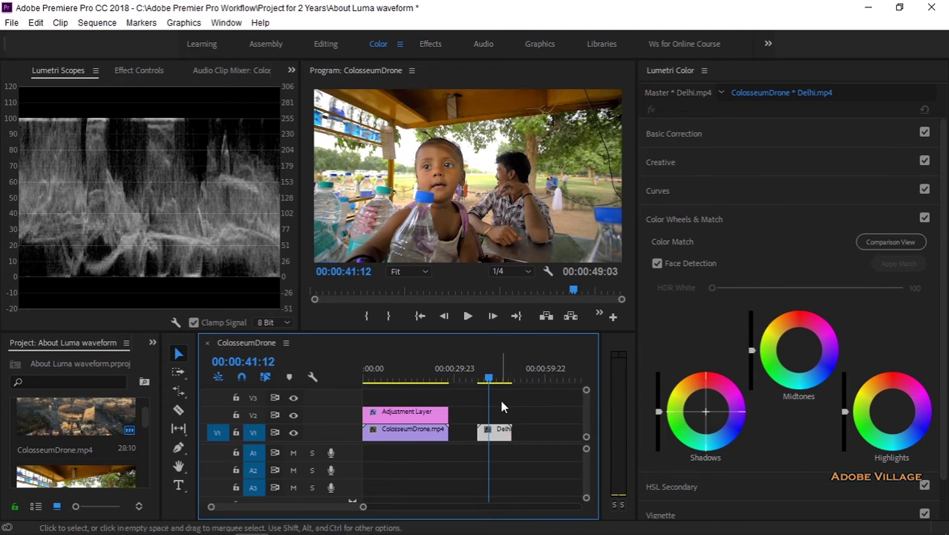
click(150, 74)
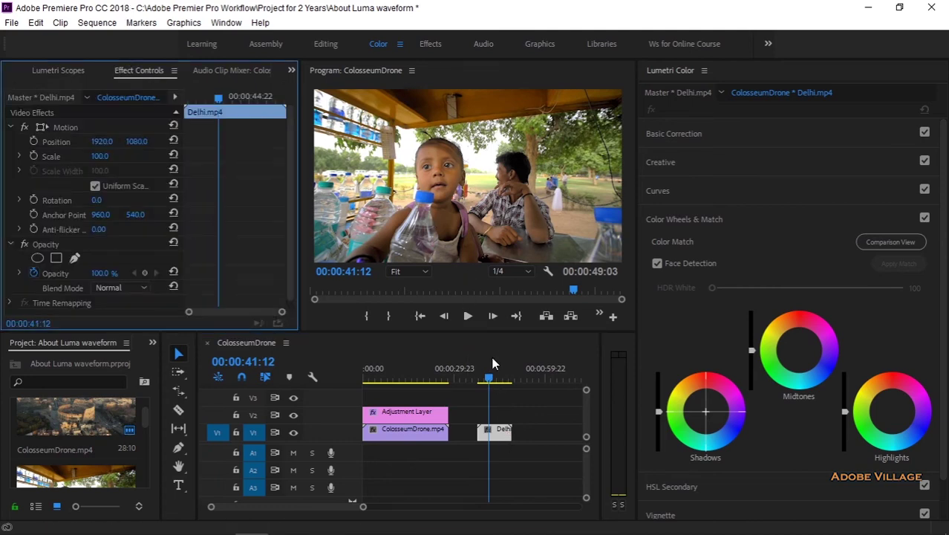
Step: Select the ColosseumDrone and Delhi clips in turn and park the playhead on Delhi
drag(489, 379, 471, 383)
click(430, 379)
click(433, 430)
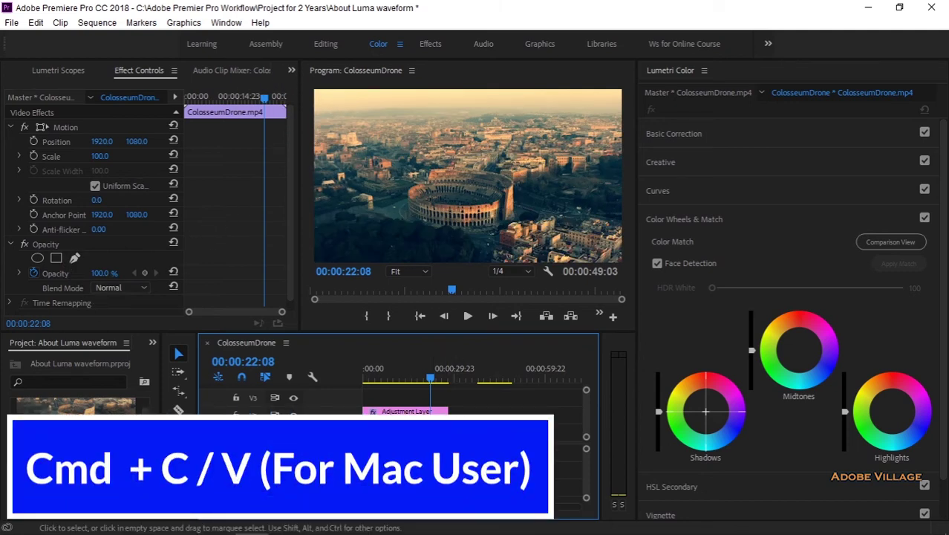
click(469, 379)
drag(474, 389, 489, 398)
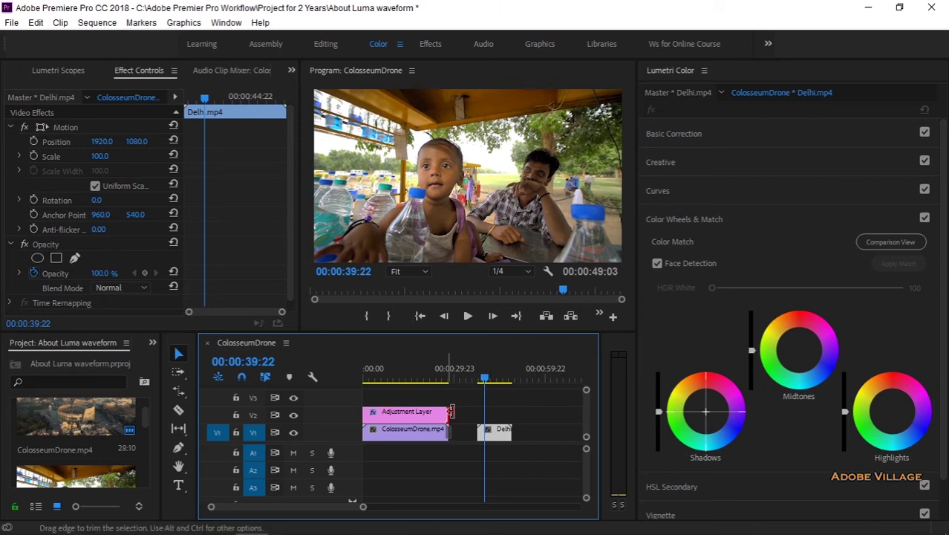
Step: Stretch the V2 adjustment layer past Delhi's end and toggle V2 off and on to compare
drag(447, 412, 507, 413)
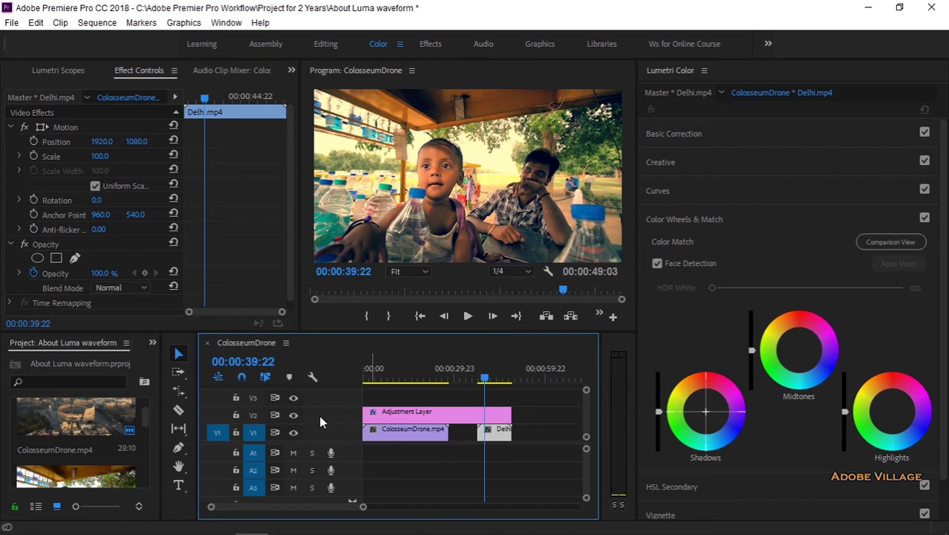
click(297, 418)
click(298, 418)
click(391, 188)
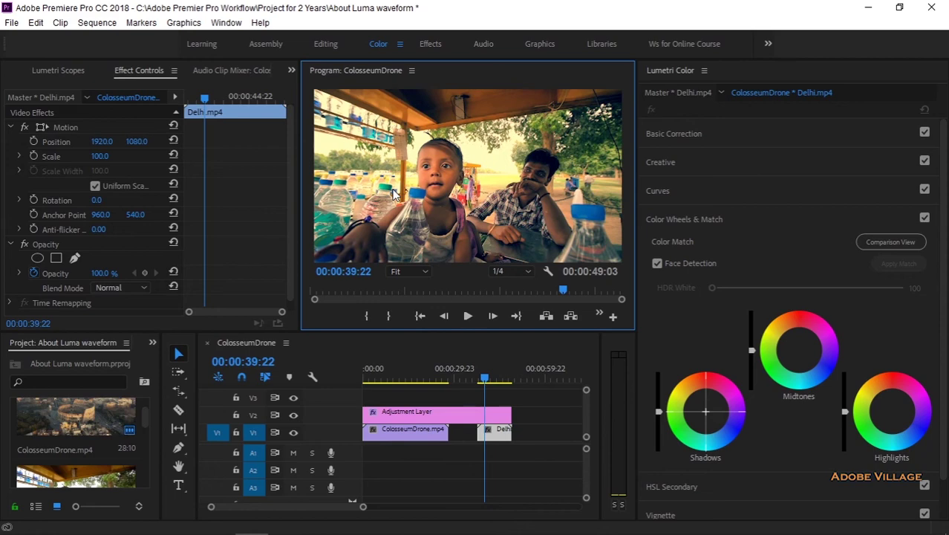
key(grave)
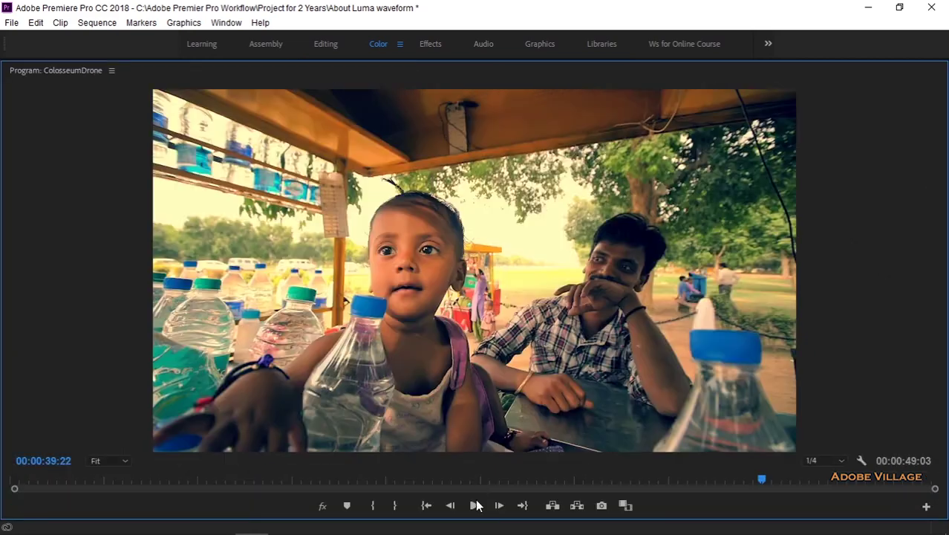
click(474, 506)
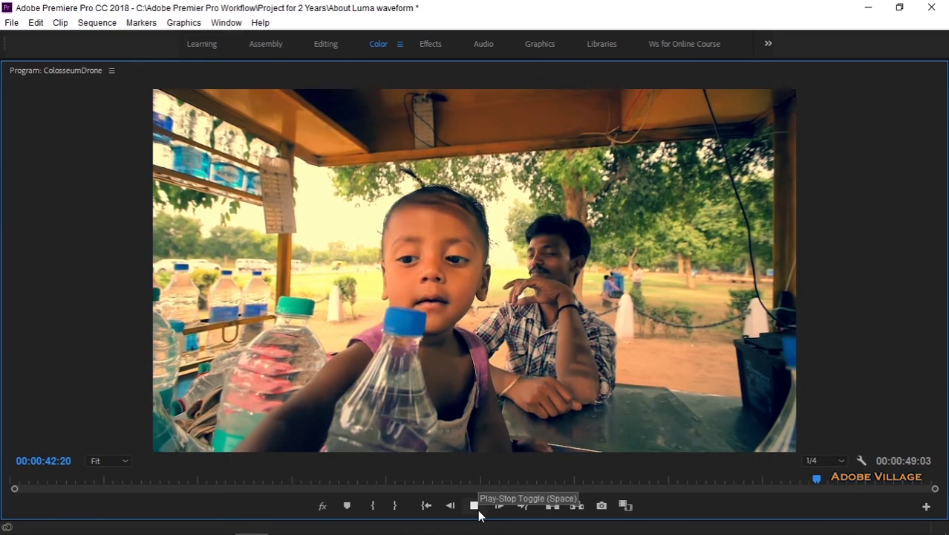
click(479, 513)
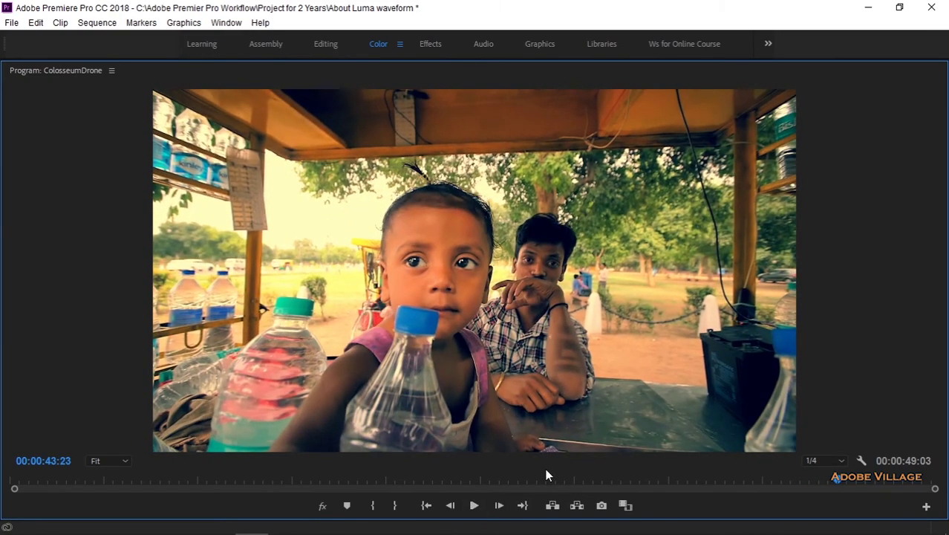
key(grave)
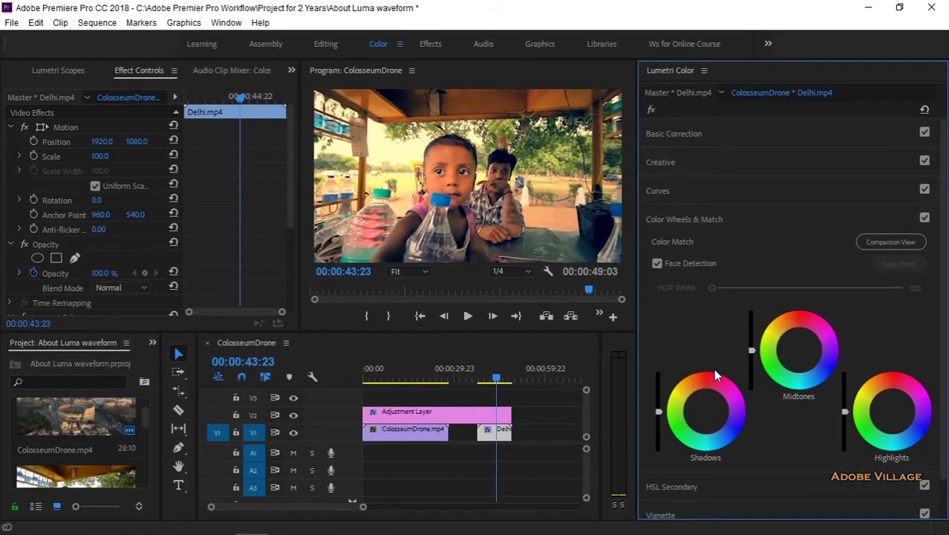
Step: Expand Lumetri Color's Basic Correction section for Delhi.mp4, showing Temperature, Tint and Tone at 0
click(698, 133)
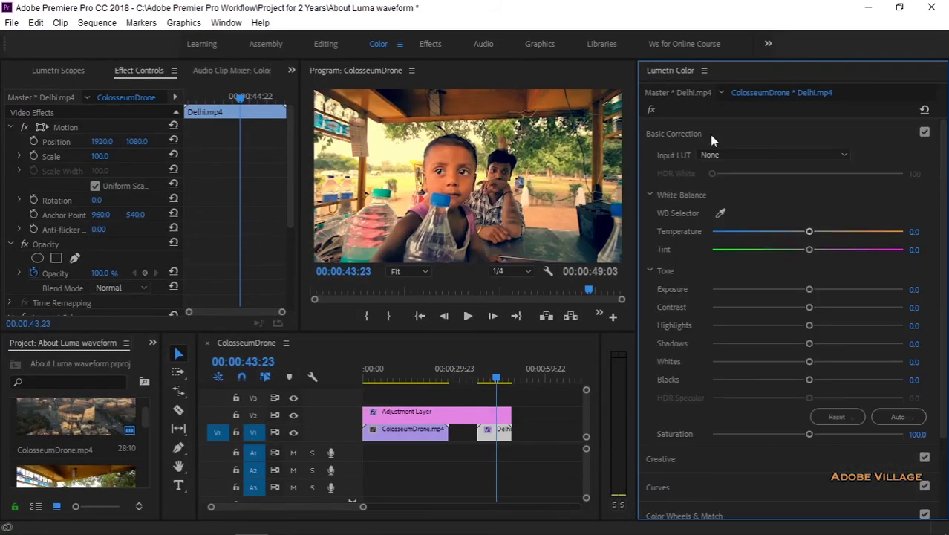